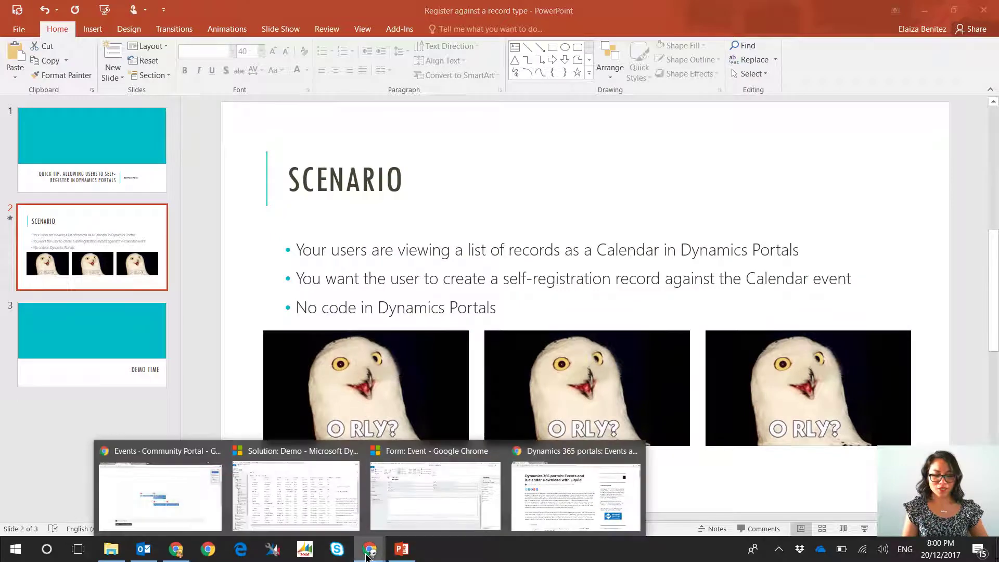
# Open the Battle of the Bastards event (12/20/2017, Winterfell) from the portal's Events calendar
pyautogui.click(160, 494)
pyautogui.scroll(3, 882, 369)
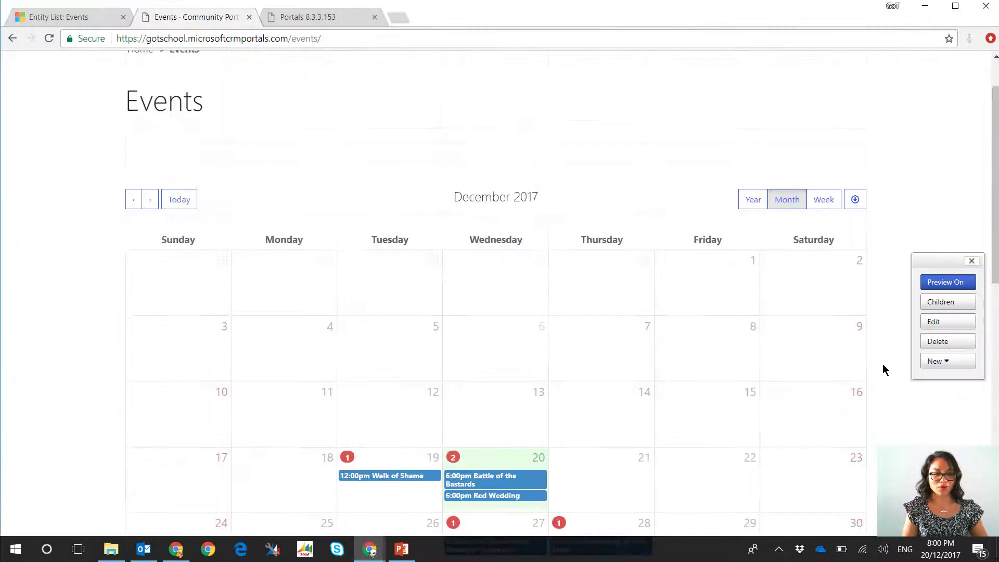
pyautogui.scroll(1, 882, 364)
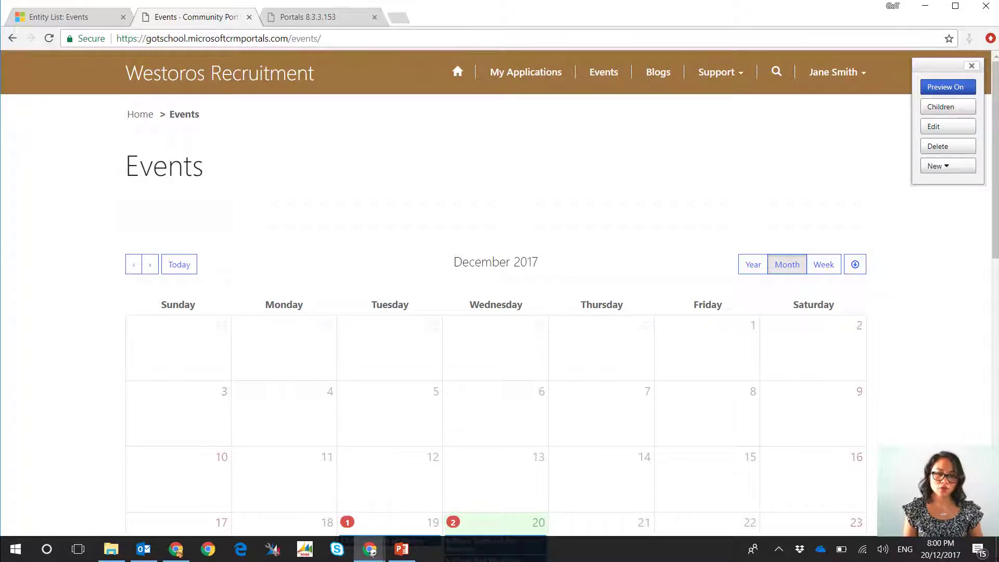
pyautogui.scroll(-4, 937, 397)
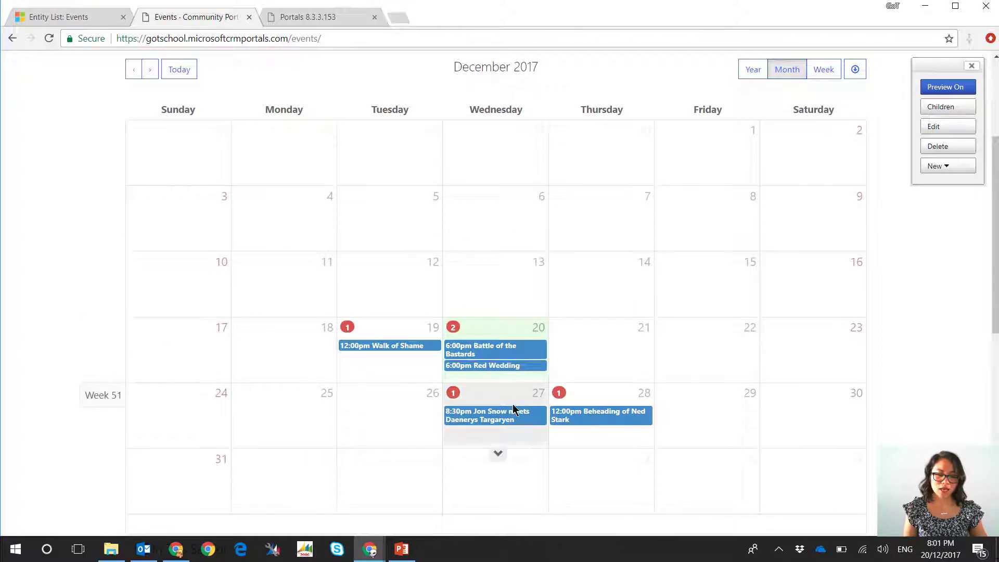
pyautogui.click(503, 352)
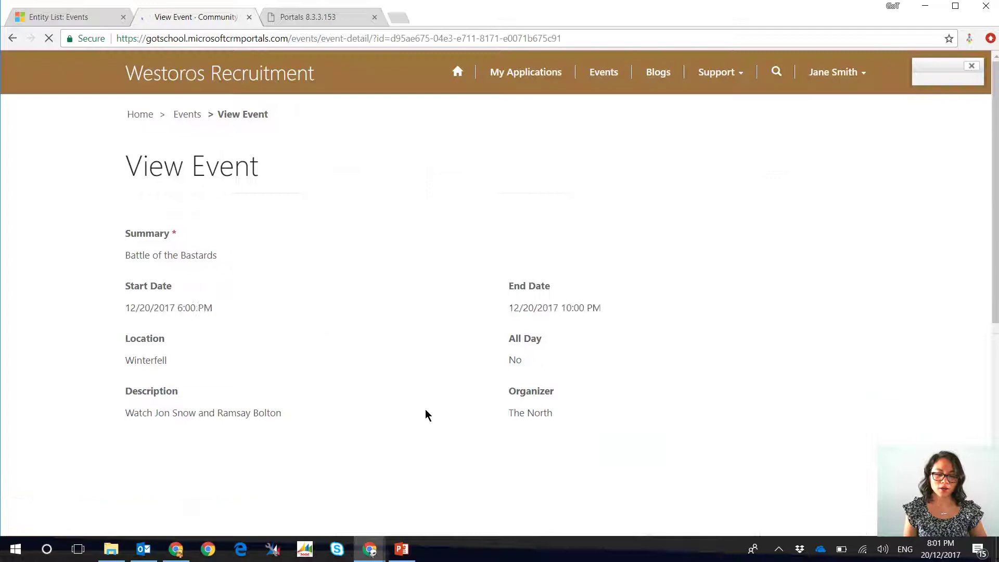
pyautogui.scroll(-1, 431, 398)
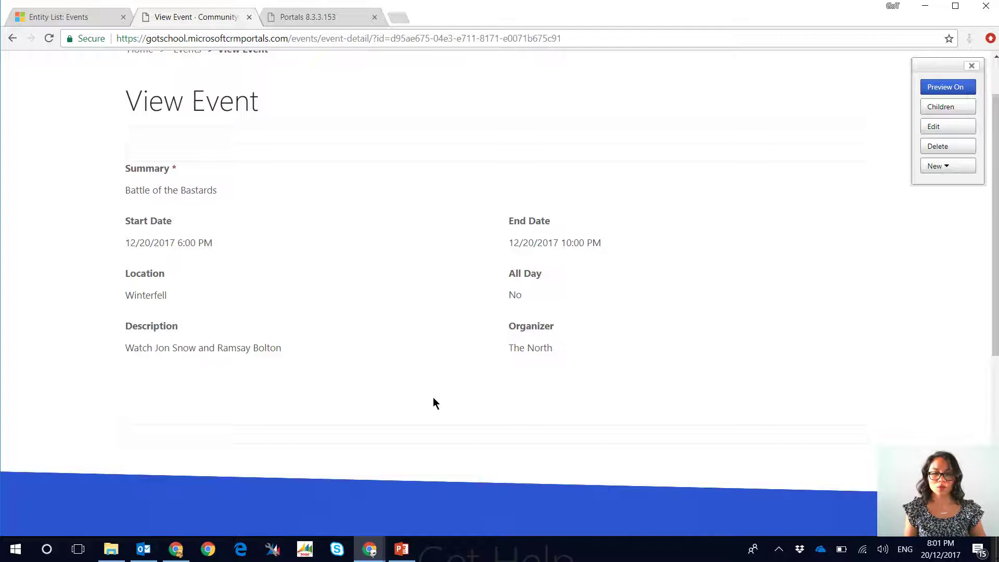
# Open the Event record under Portals > Entity Forms and review its Additional Settings
pyautogui.click(94, 18)
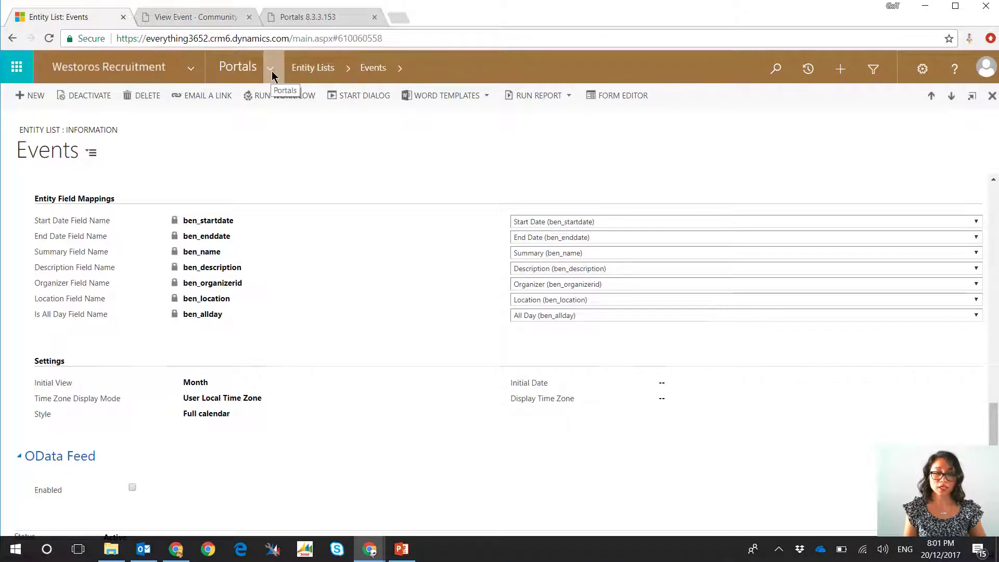
pyautogui.click(271, 76)
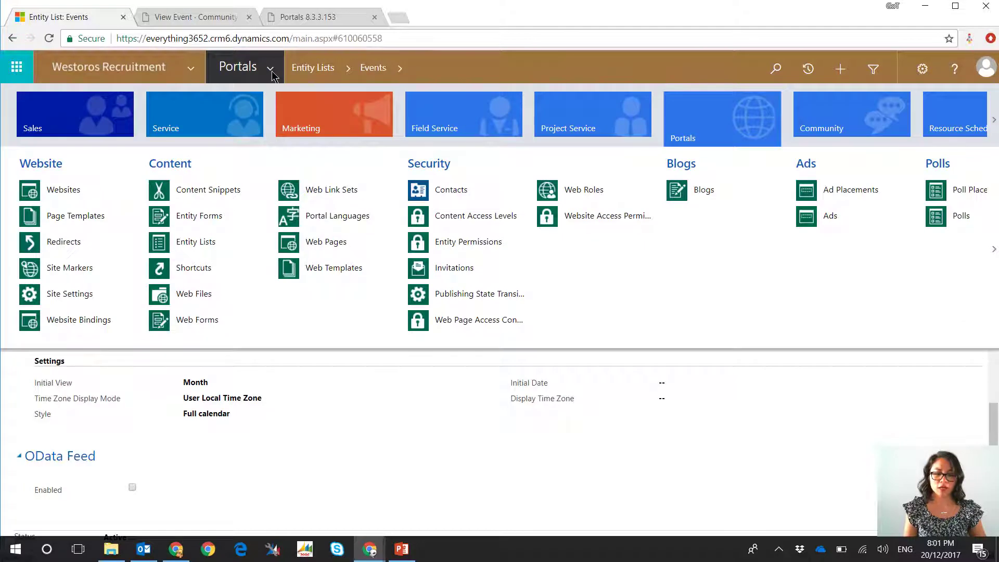
pyautogui.click(204, 216)
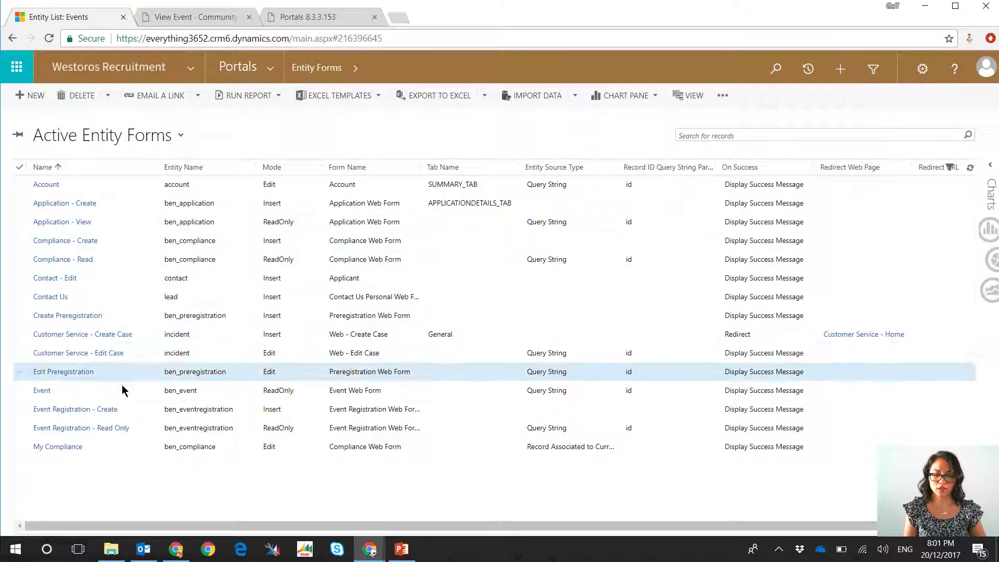
pyautogui.doubleClick(117, 395)
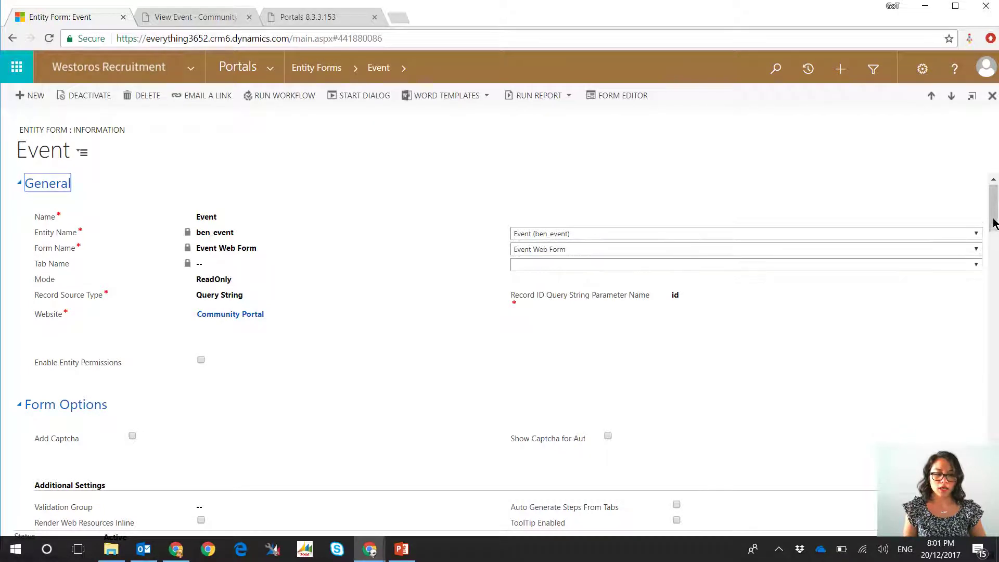
pyautogui.scroll(-1, 997, 251)
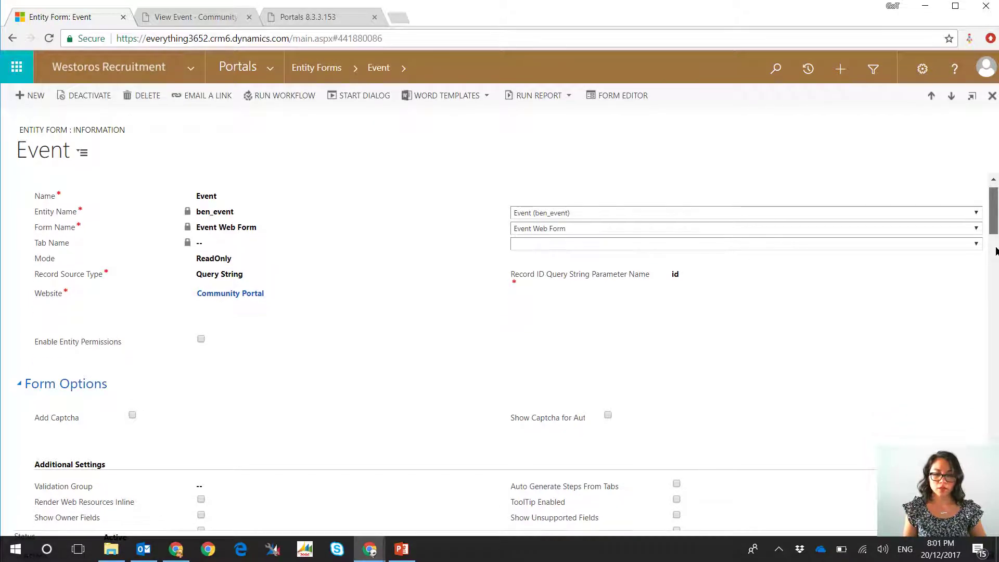
pyautogui.scroll(-9, 997, 252)
pyautogui.scroll(-7, 997, 251)
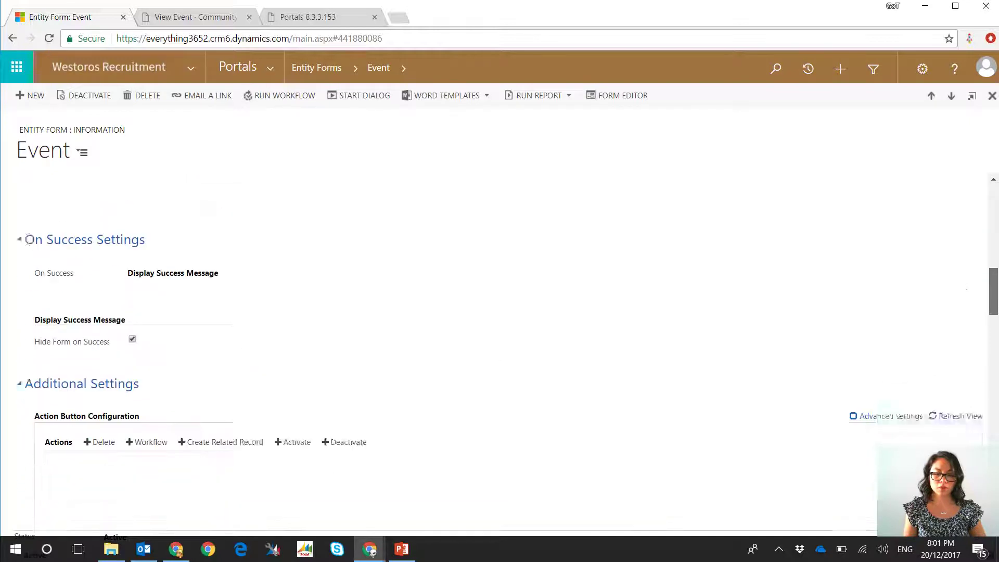
pyautogui.scroll(1, 500, 354)
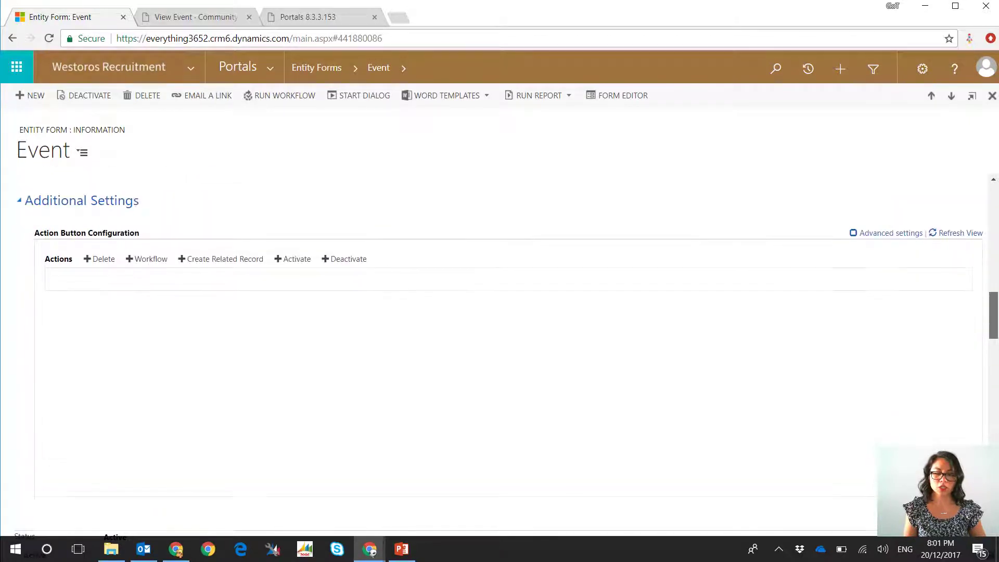
# Add a Create Related Record action for Event Registration using the Event Registration - Create form
pyautogui.click(210, 263)
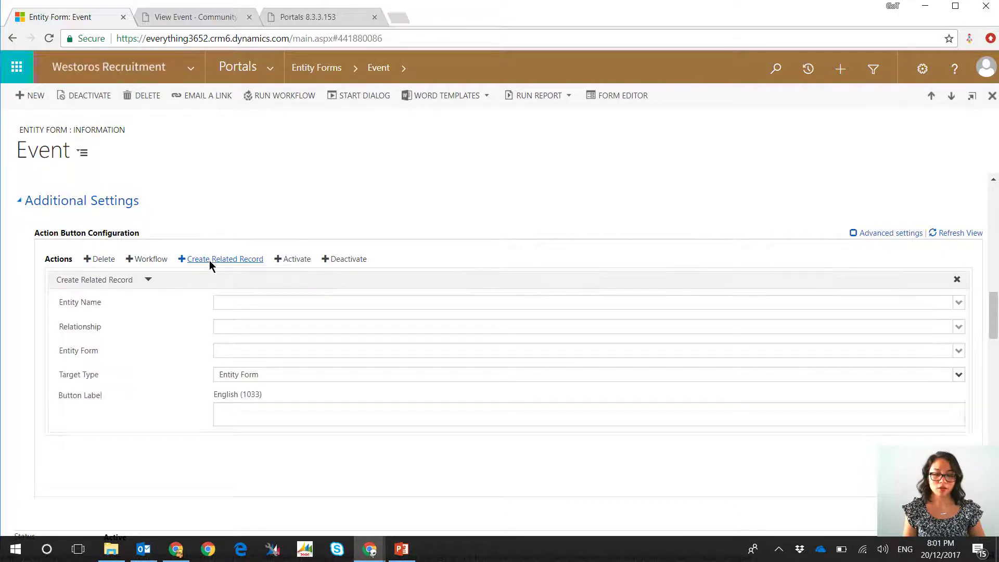
pyautogui.click(239, 302)
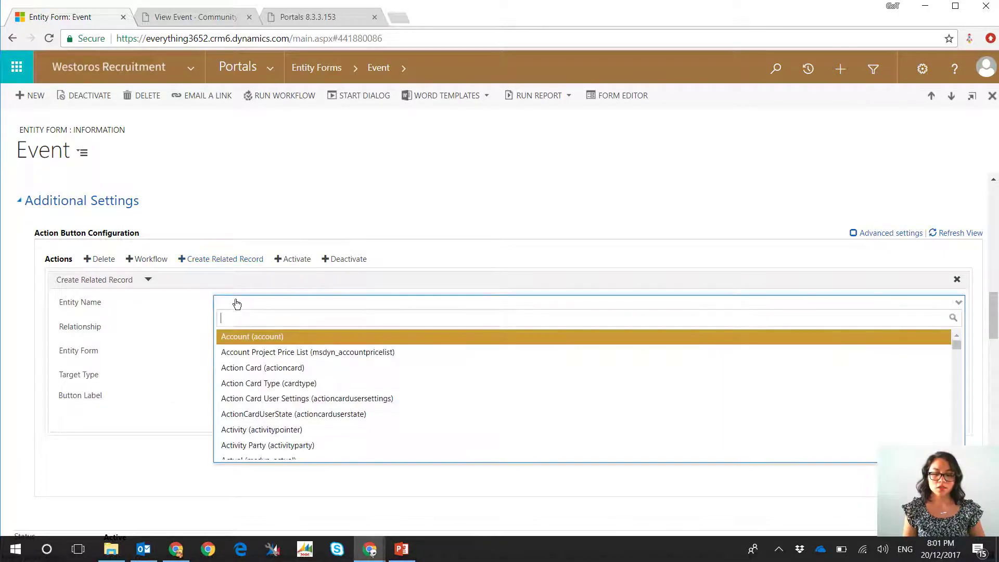
pyautogui.write('event')
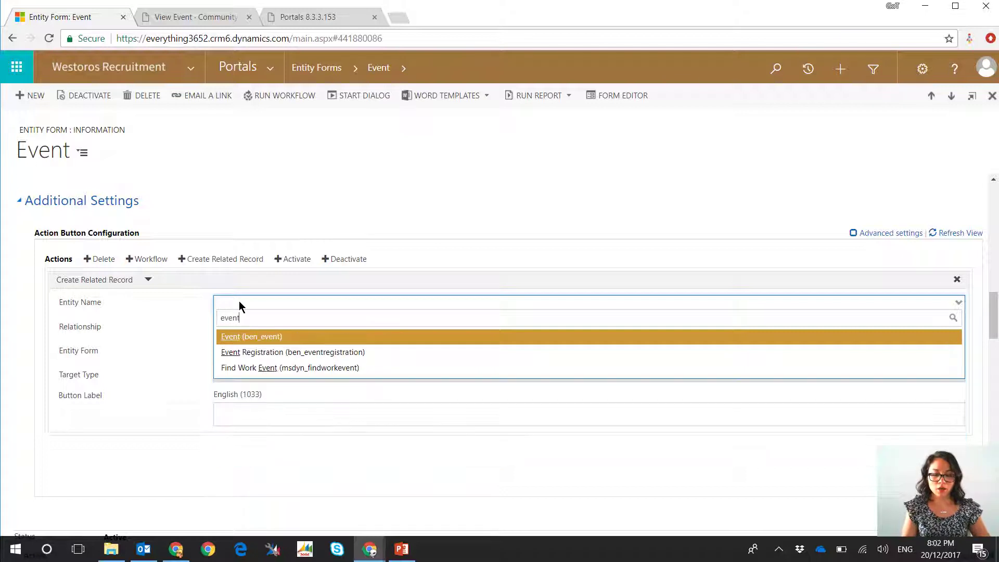
pyautogui.click(243, 352)
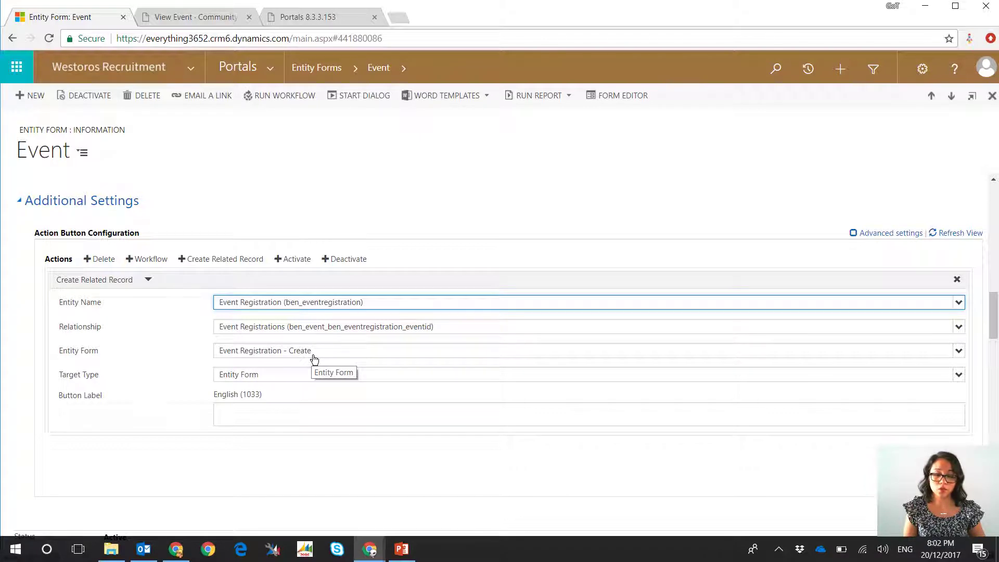
pyautogui.click(372, 554)
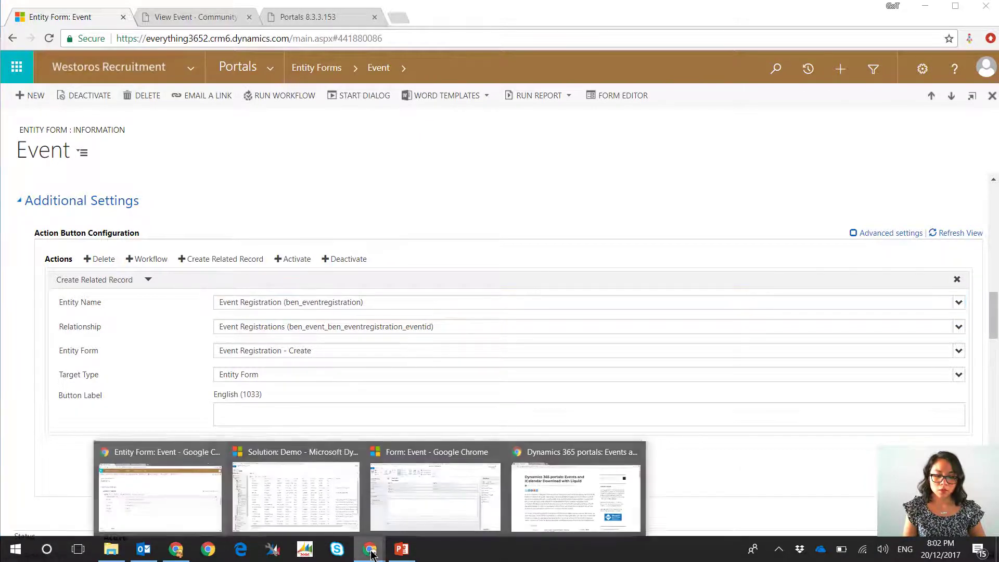
# Confirm the registration section's properties in the Event form editor and save the form
pyautogui.click(452, 511)
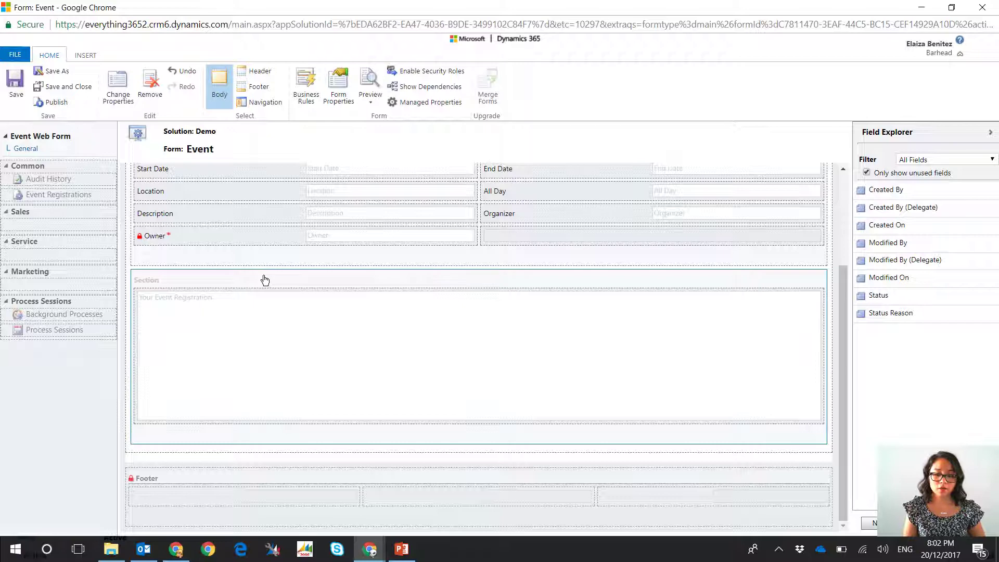
pyautogui.scroll(2, 265, 281)
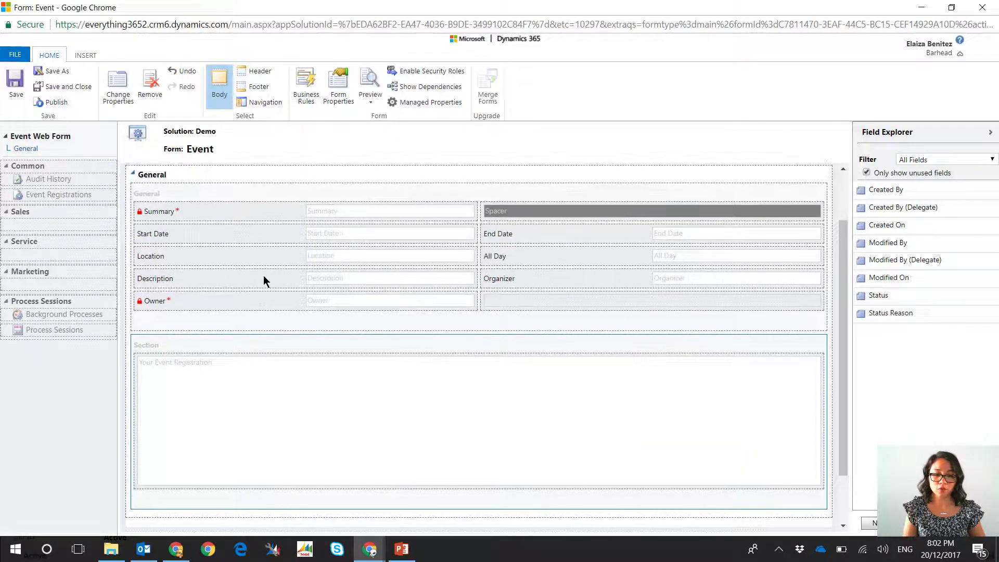
pyautogui.scroll(-2, 263, 276)
pyautogui.click(125, 102)
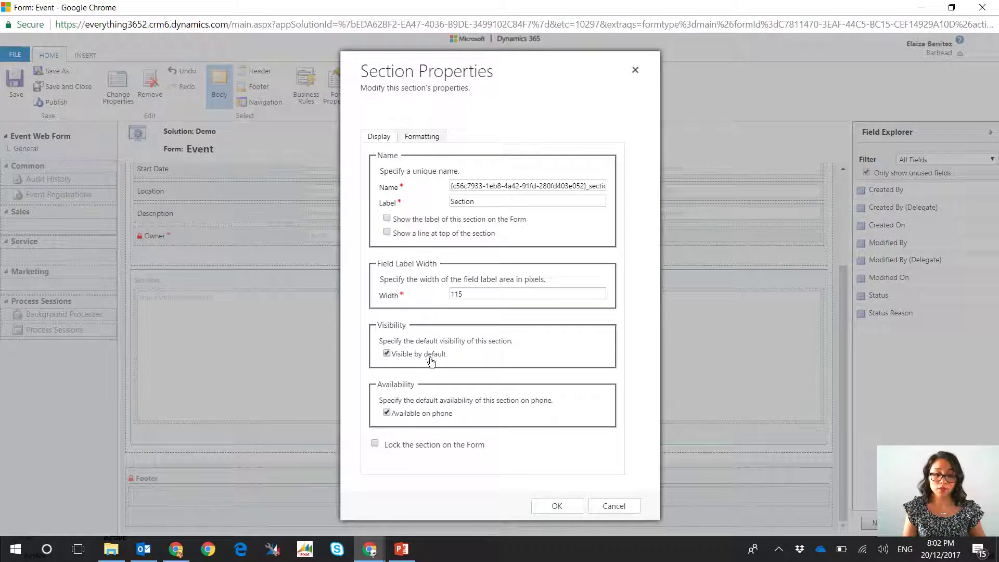
pyautogui.click(557, 507)
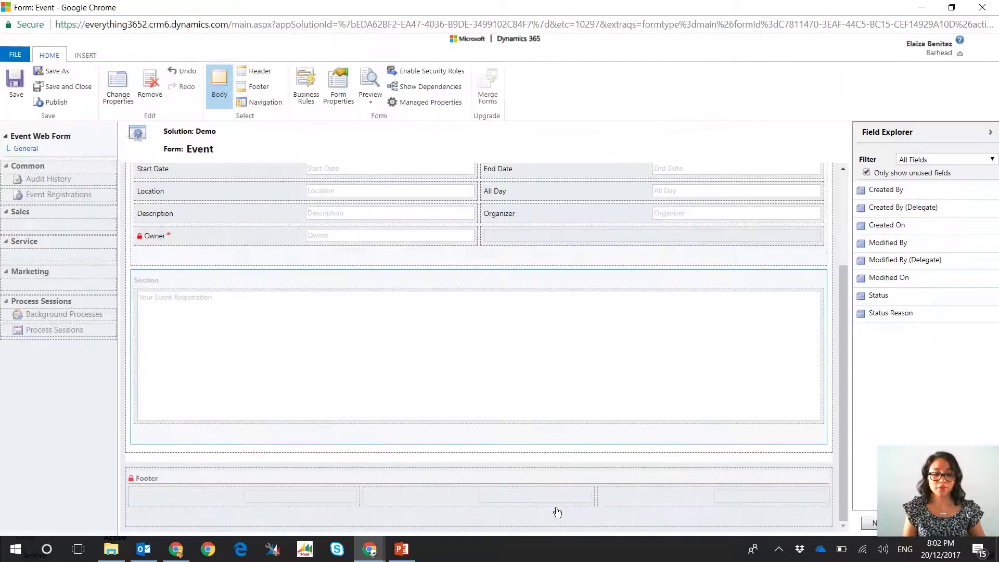
pyautogui.click(16, 86)
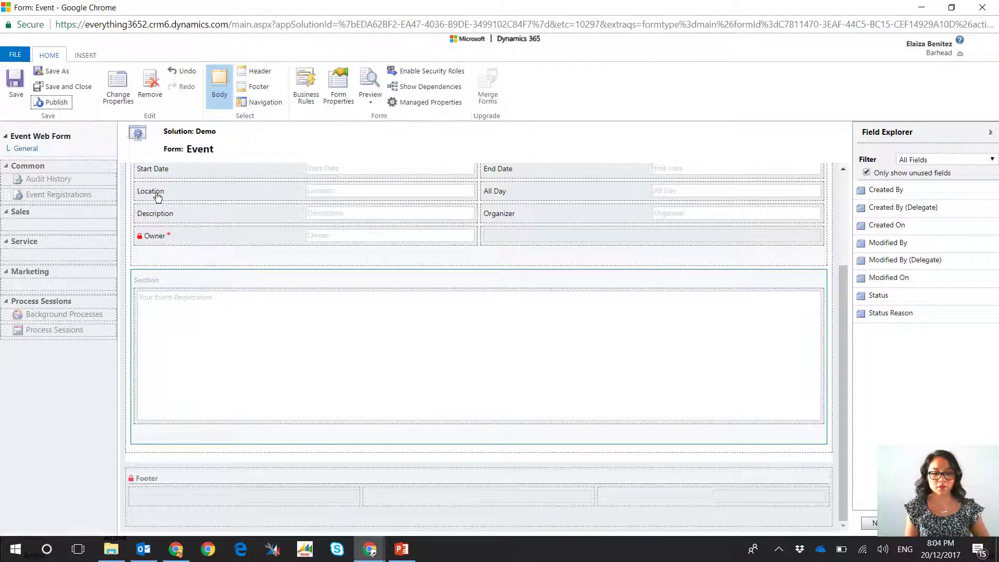
pyautogui.click(922, 8)
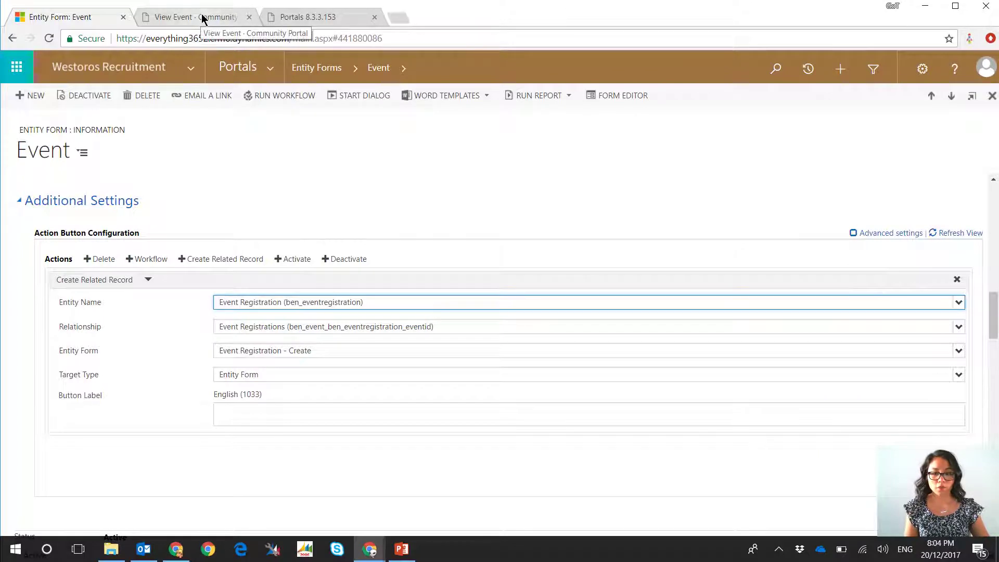
# Clear the portal cache and set the related-record action's Button Label to 'Register'
pyautogui.click(287, 17)
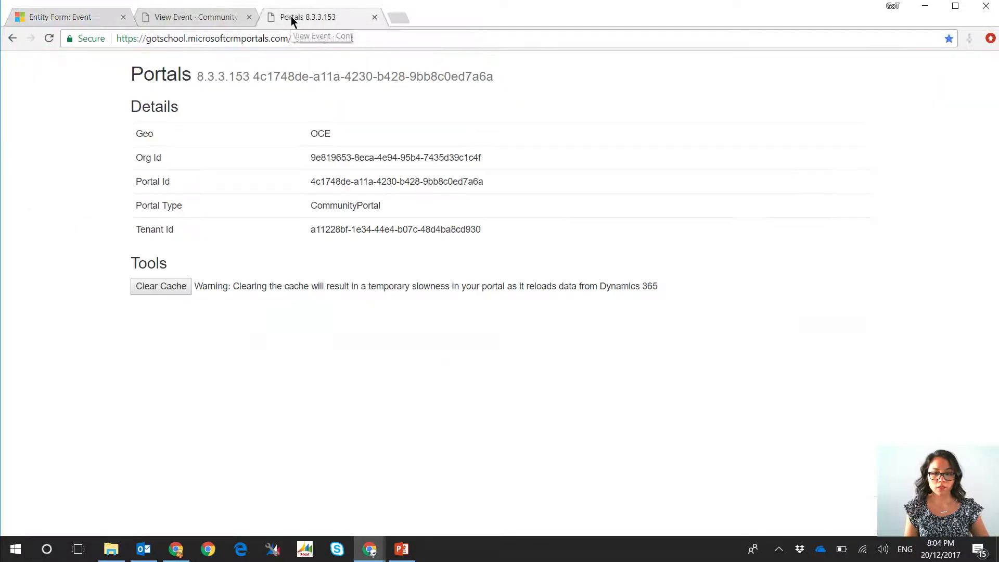
pyautogui.click(136, 287)
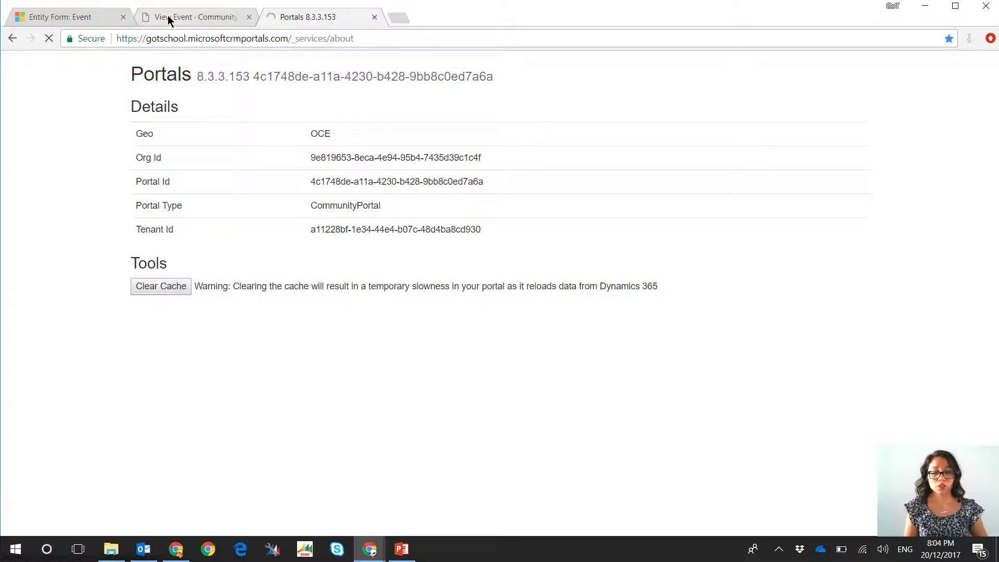
pyautogui.click(99, 20)
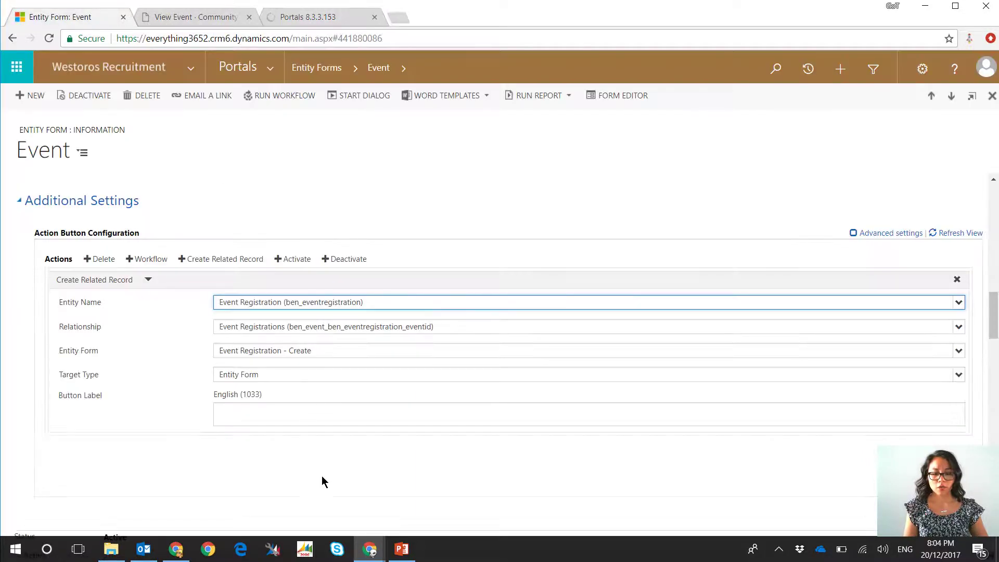
pyautogui.click(319, 415)
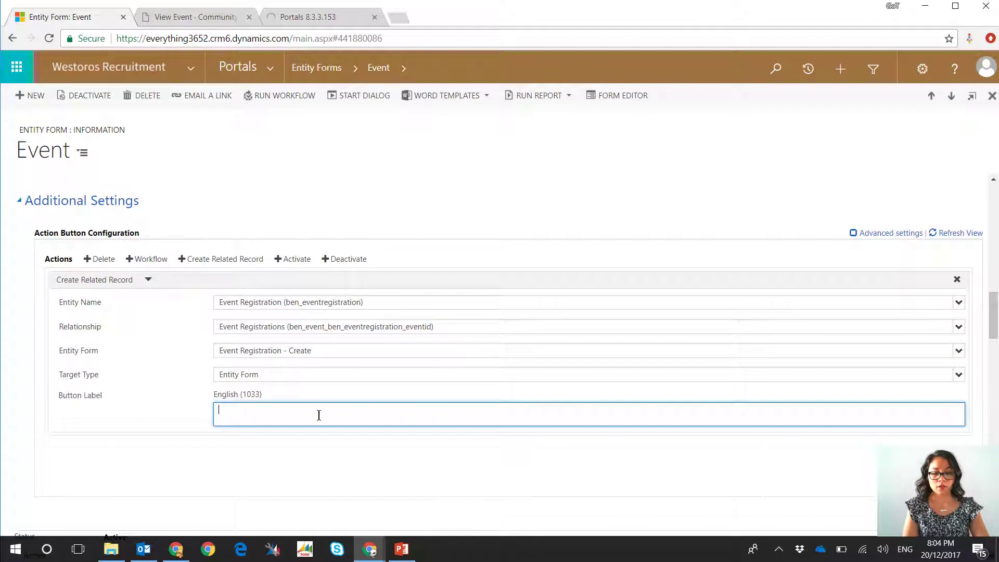
pyautogui.write('Register')
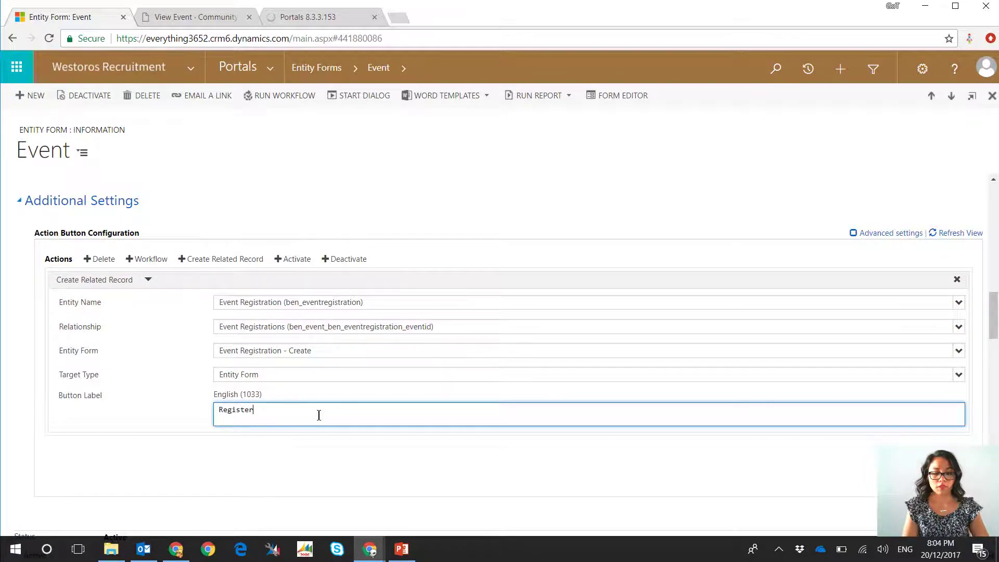
pyautogui.click(394, 474)
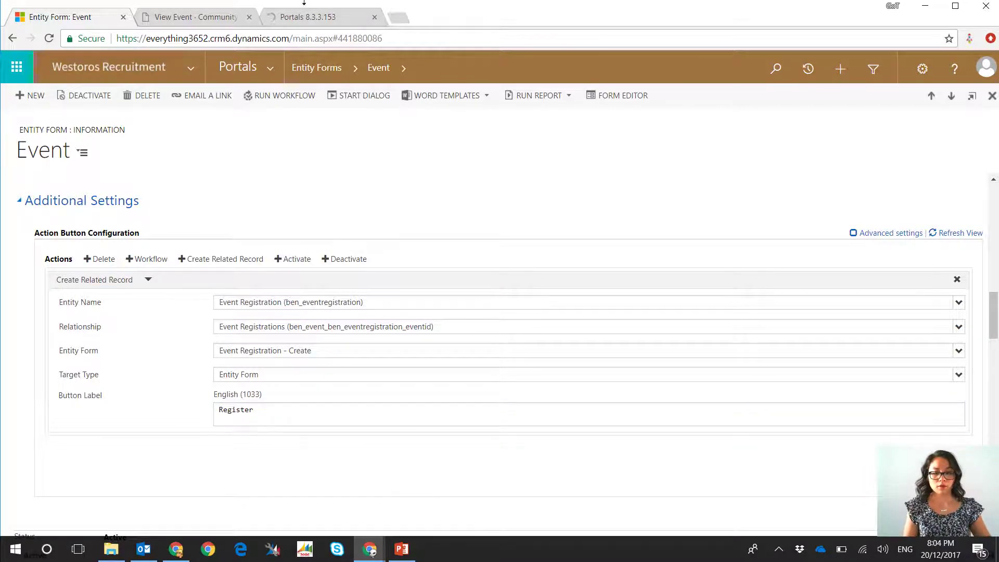
pyautogui.click(292, 18)
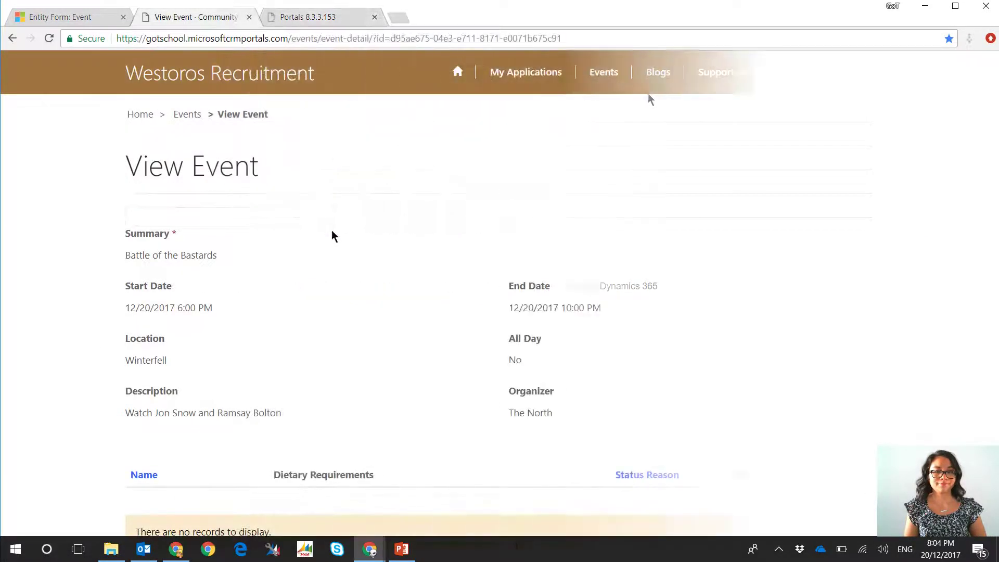
# Reload the event page, then register with 'Vegan' as the dietary requirement and submit
pyautogui.click(49, 39)
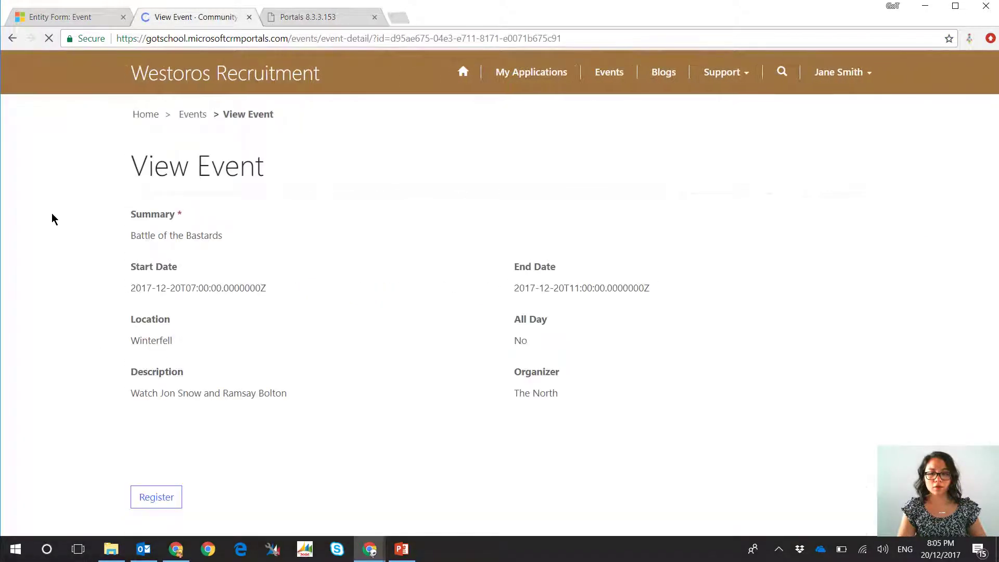
pyautogui.scroll(-3, 52, 214)
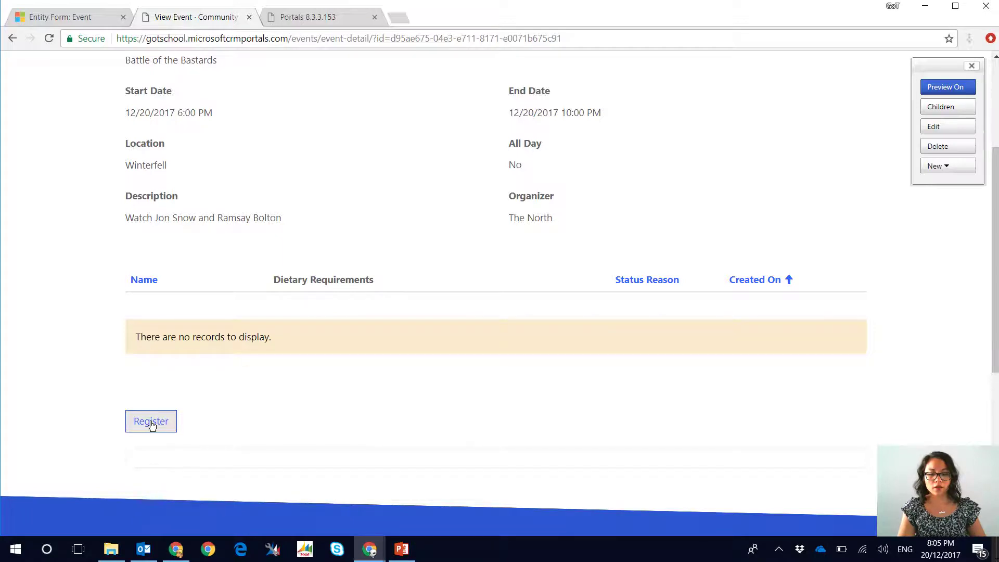
pyautogui.click(86, 16)
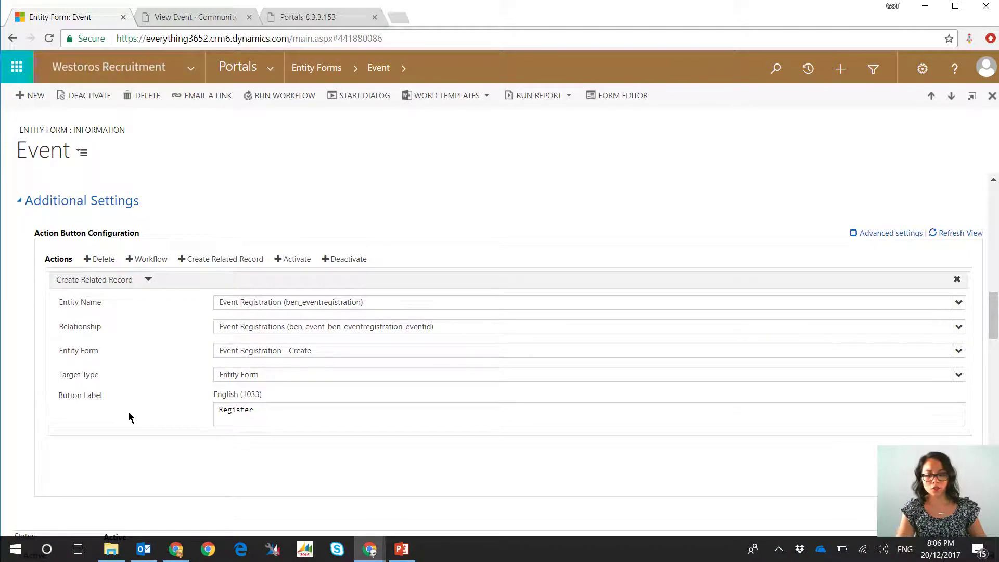
pyautogui.click(191, 19)
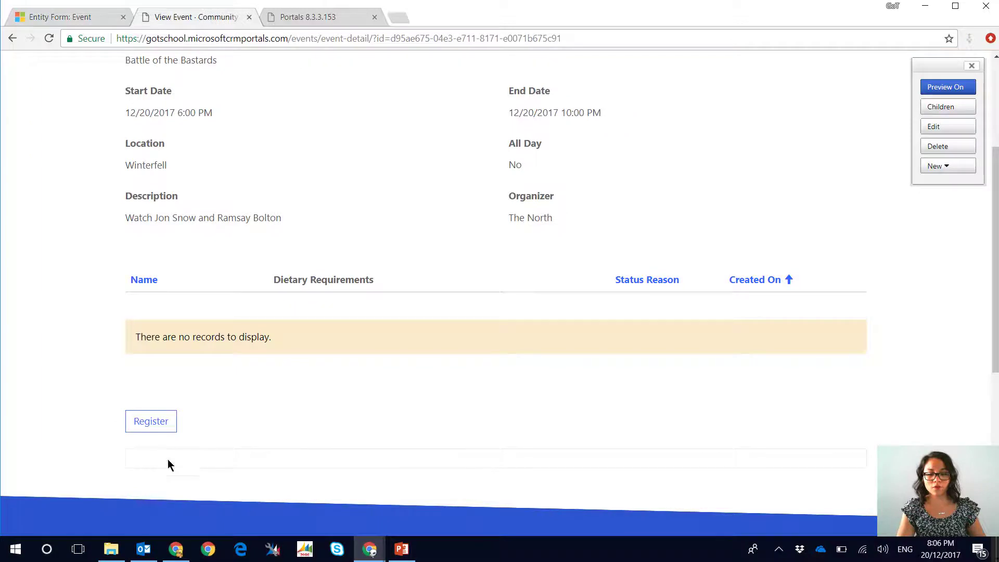
pyautogui.click(161, 427)
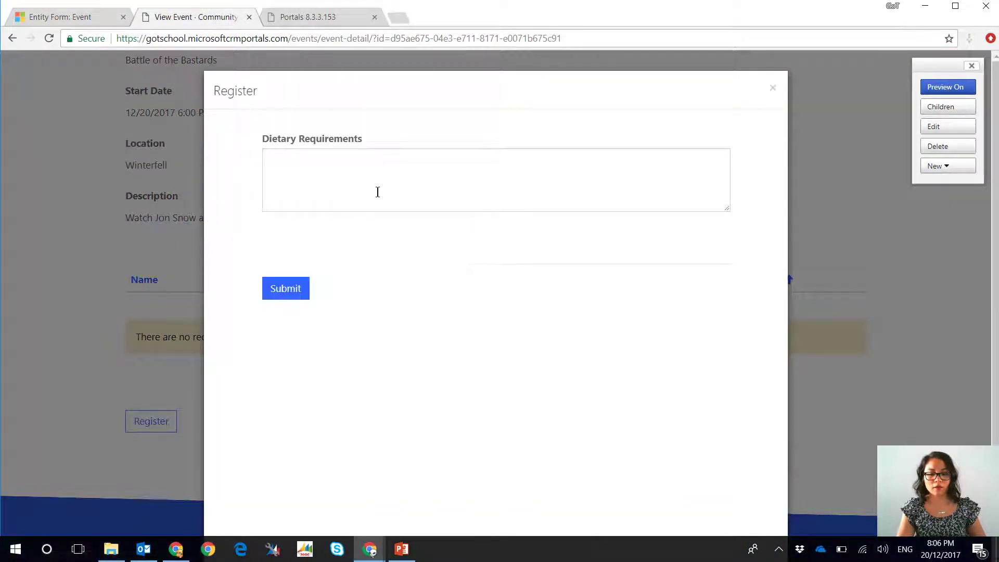
pyautogui.click(378, 192)
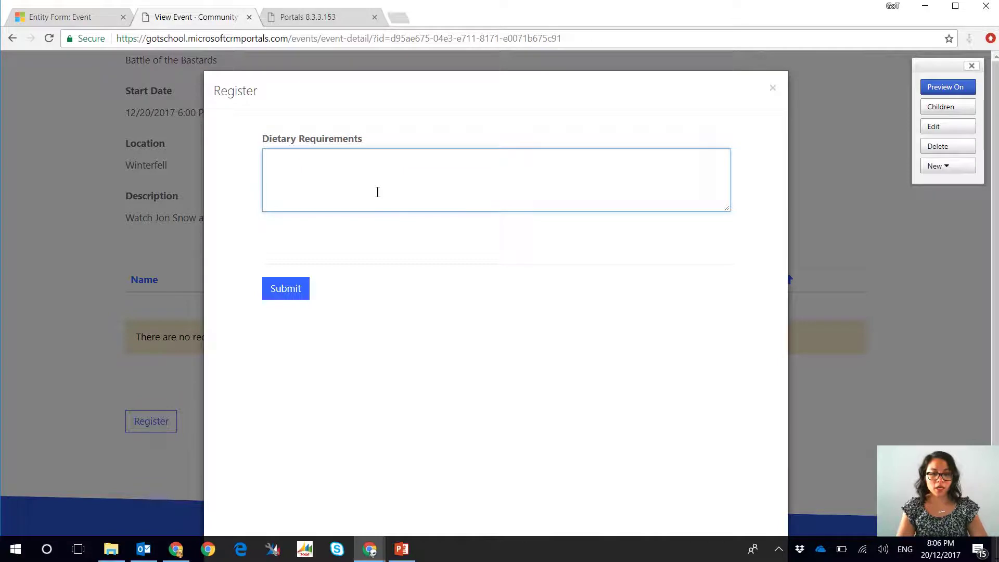
pyautogui.write('Vegan')
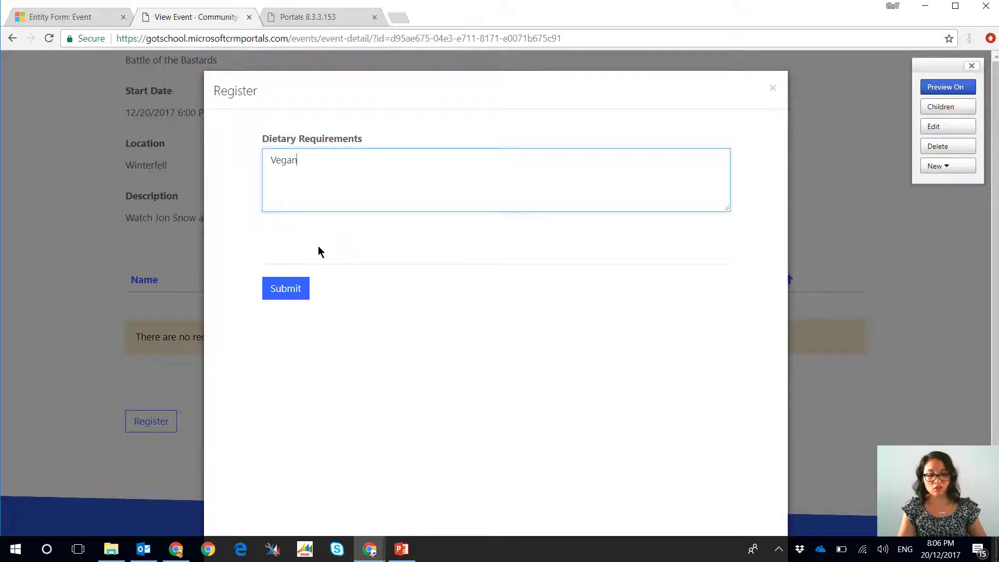
pyautogui.click(283, 287)
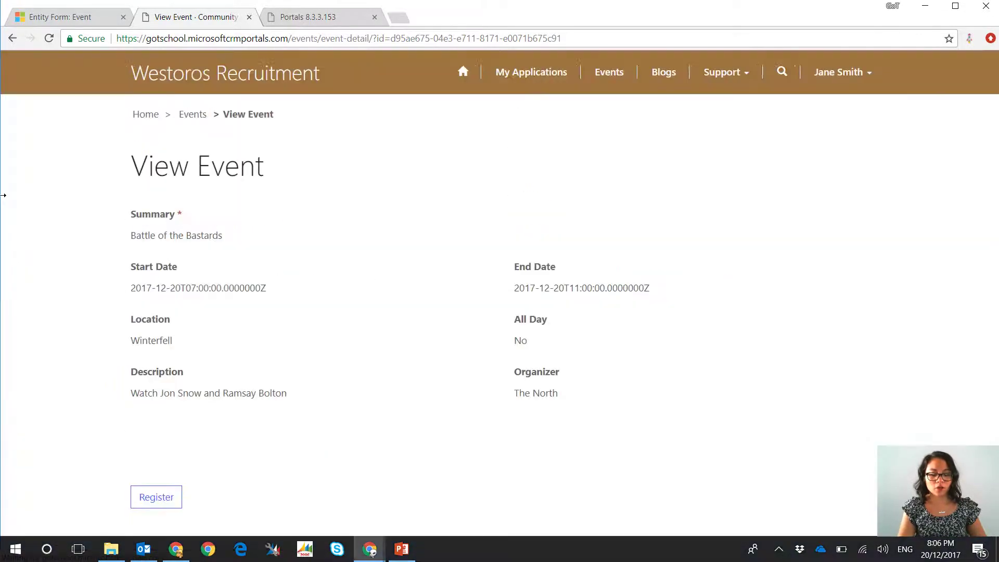
# Scroll to the registrations subgrid showing EVR000003 as Vegan, Registered Already
pyautogui.scroll(-3, 96, 244)
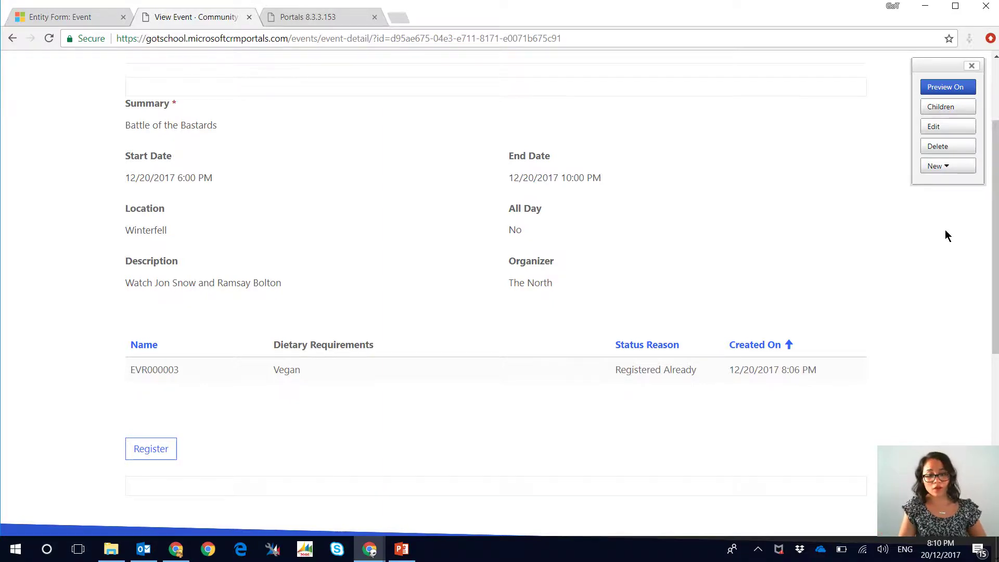
# Open the Battle of the Bastards record from the Sales area's Events list
pyautogui.click(85, 17)
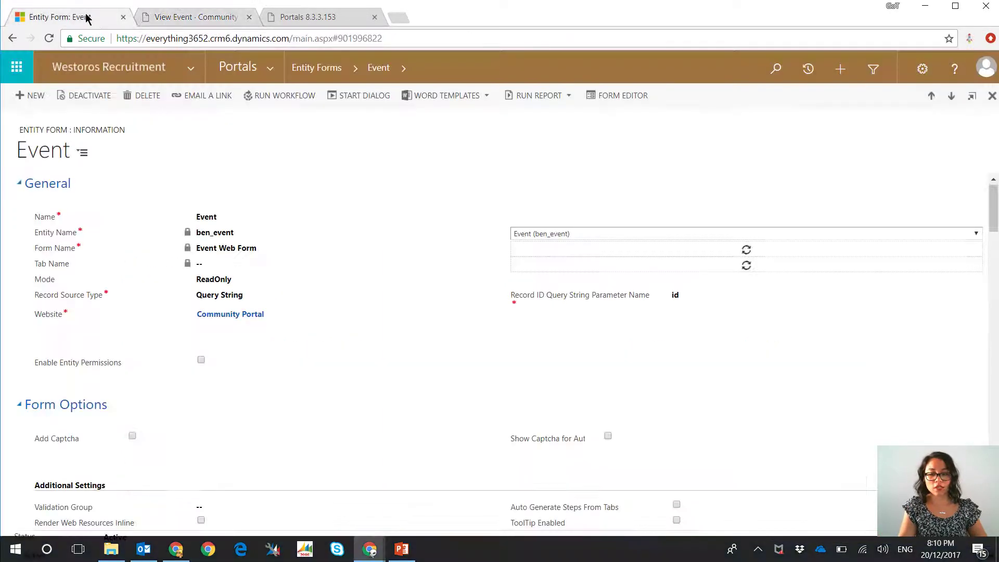
pyautogui.click(277, 76)
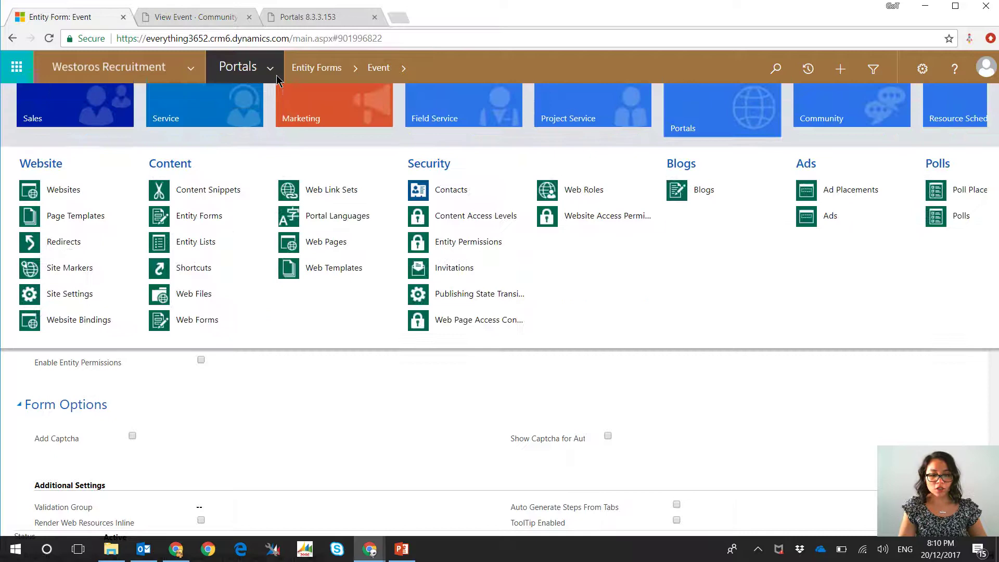
pyautogui.click(101, 110)
pyautogui.click(994, 249)
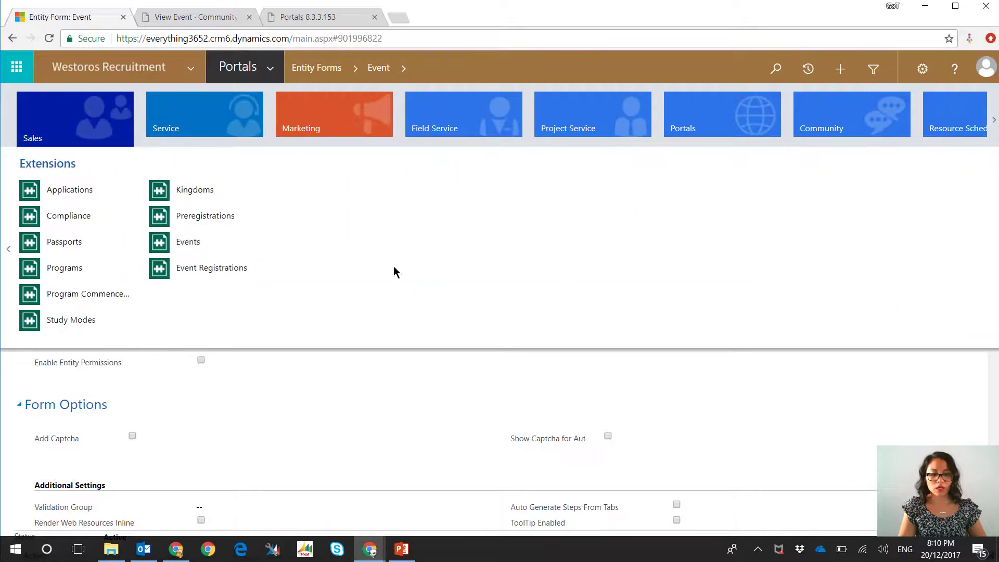
pyautogui.click(253, 240)
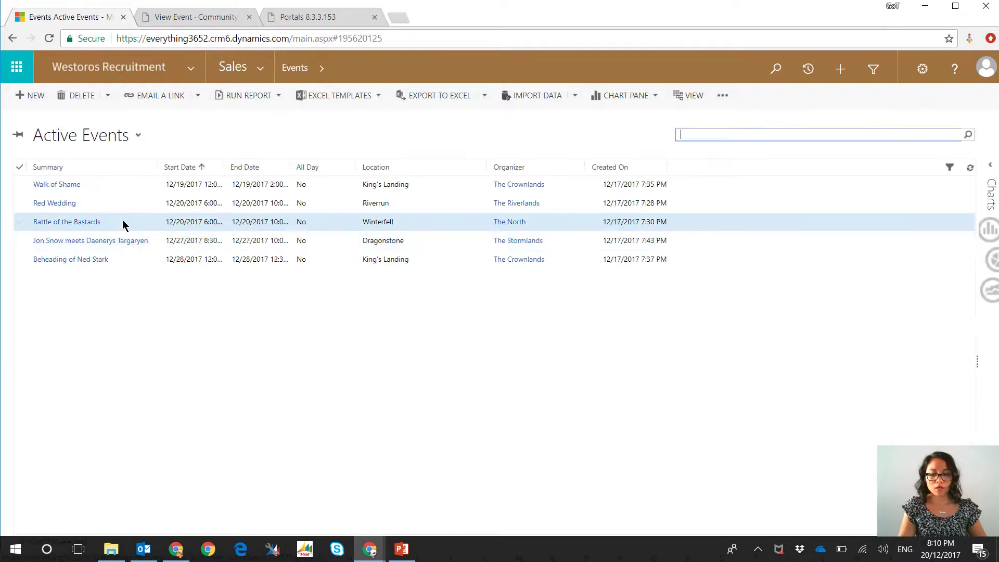
pyautogui.click(123, 221)
pyautogui.doubleClick(123, 222)
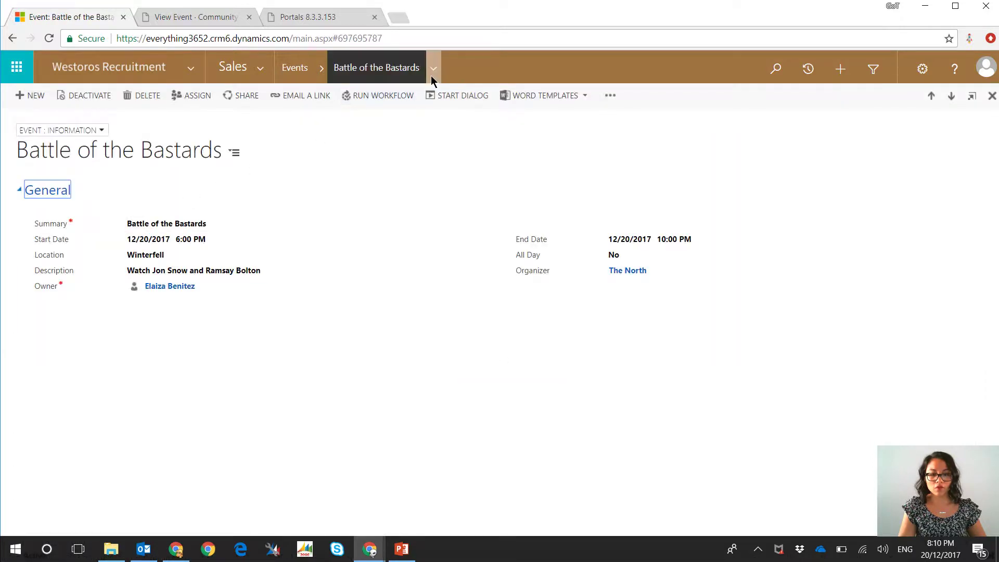
# Open its Event Registration EVR000003 to confirm the Vegan dietary requirement
pyautogui.click(432, 77)
pyautogui.click(117, 155)
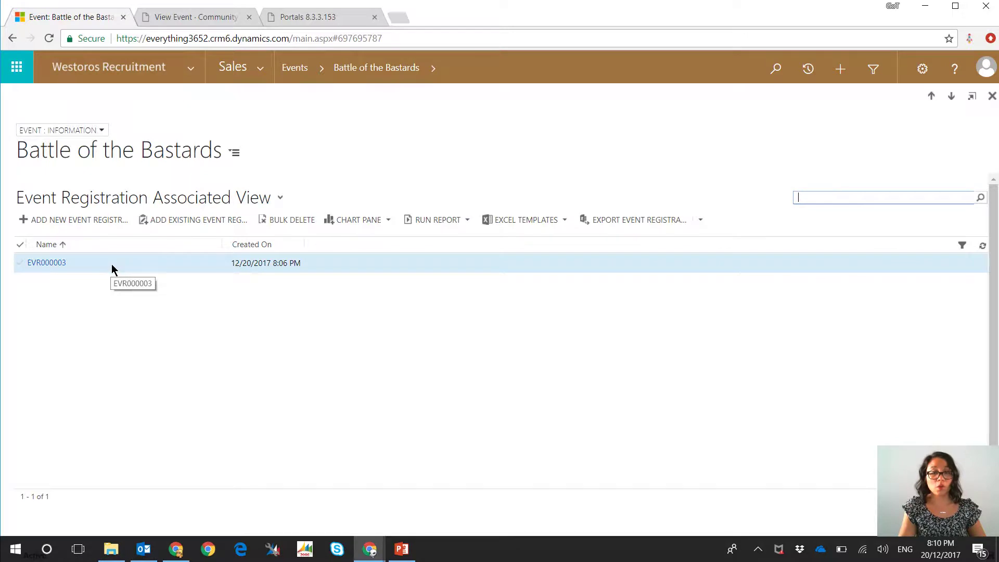
pyautogui.doubleClick(111, 264)
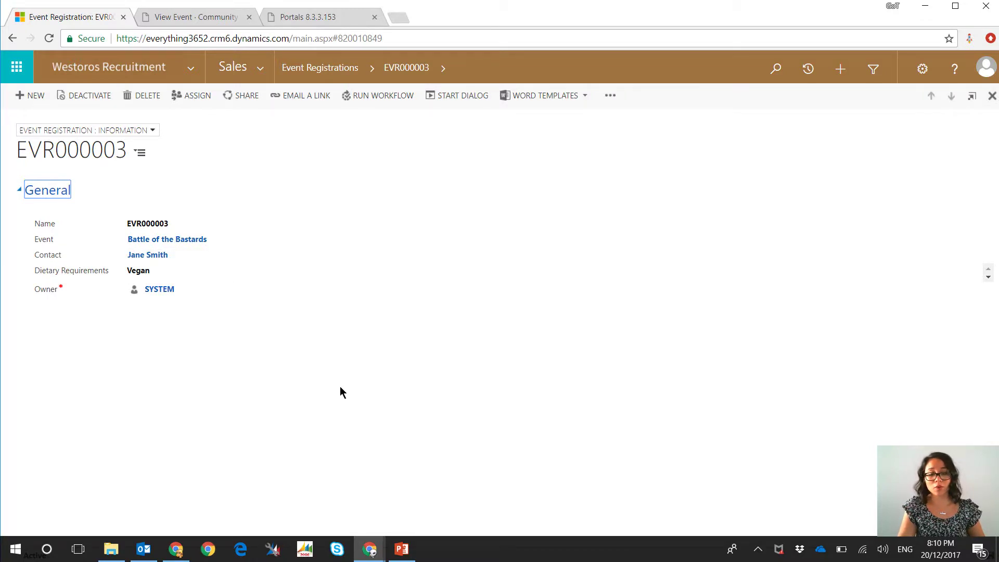
# Switch back to the View Event browser tab listing EVR000003 as Vegan, Registered Already
pyautogui.click(192, 17)
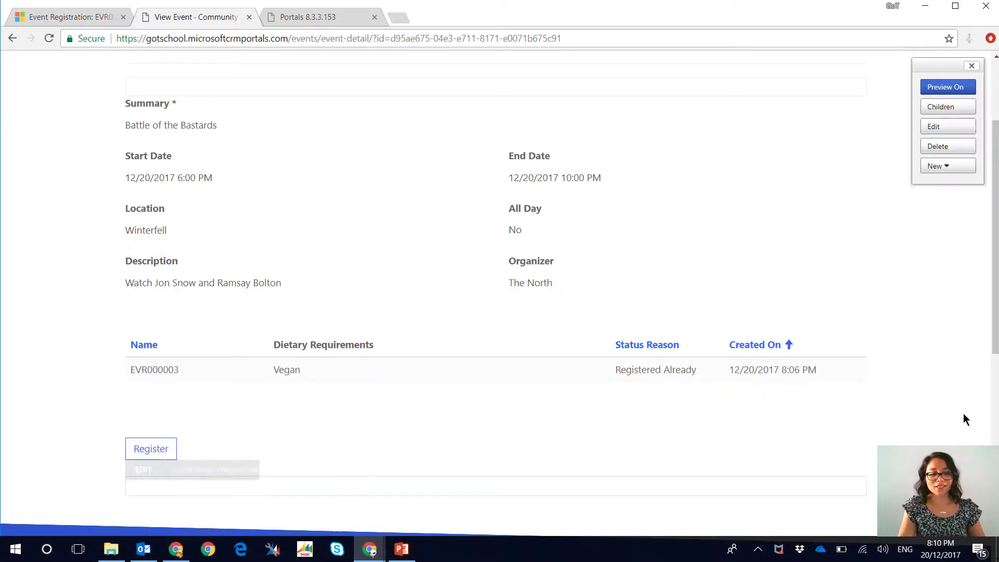